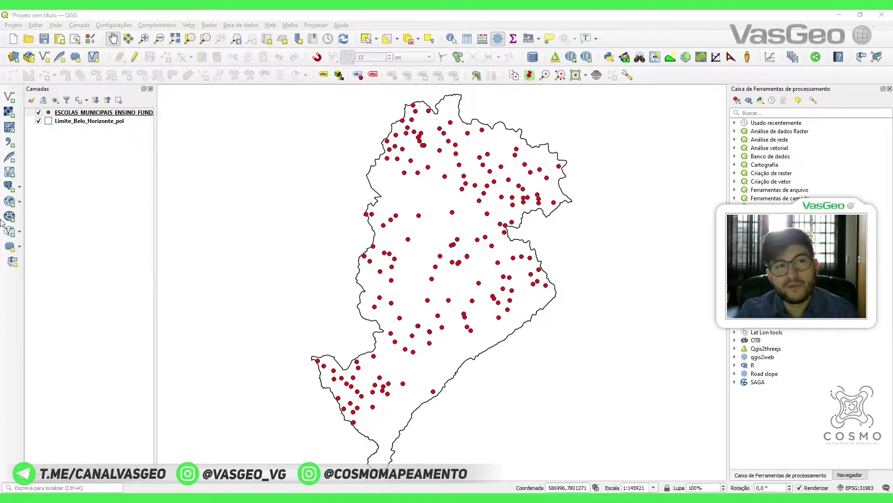
pyautogui.click(90, 114)
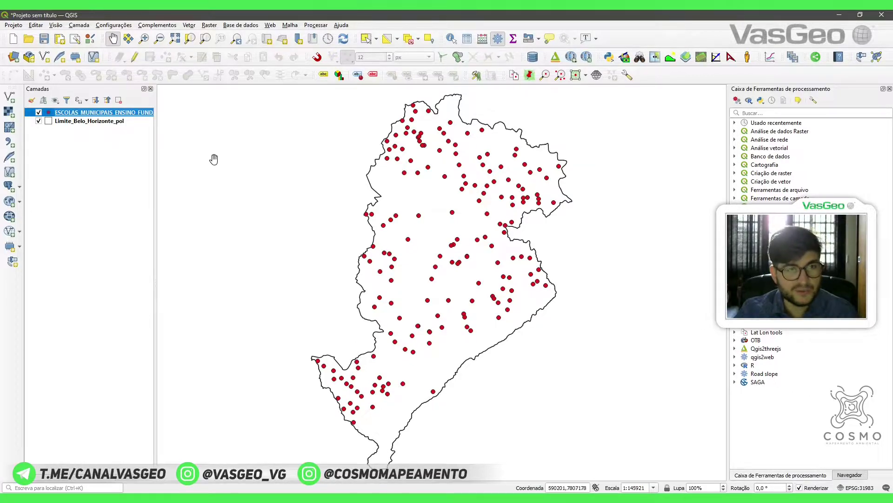
pyautogui.click(105, 121)
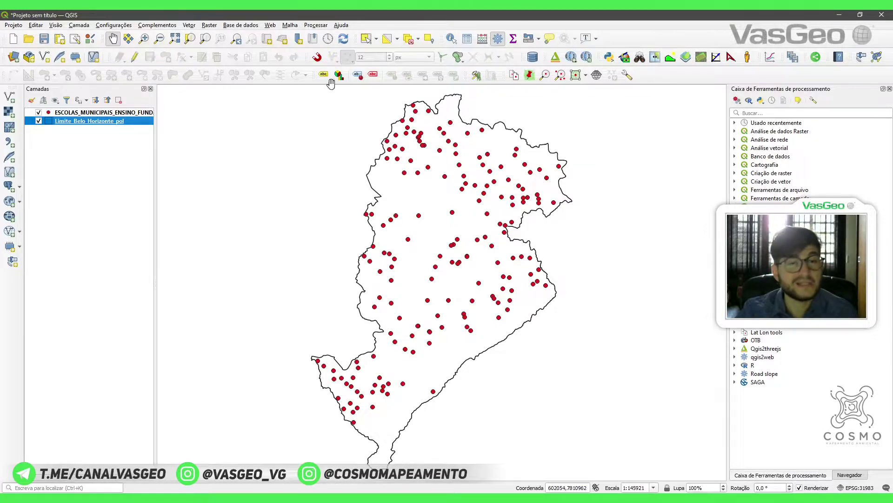
pyautogui.click(113, 113)
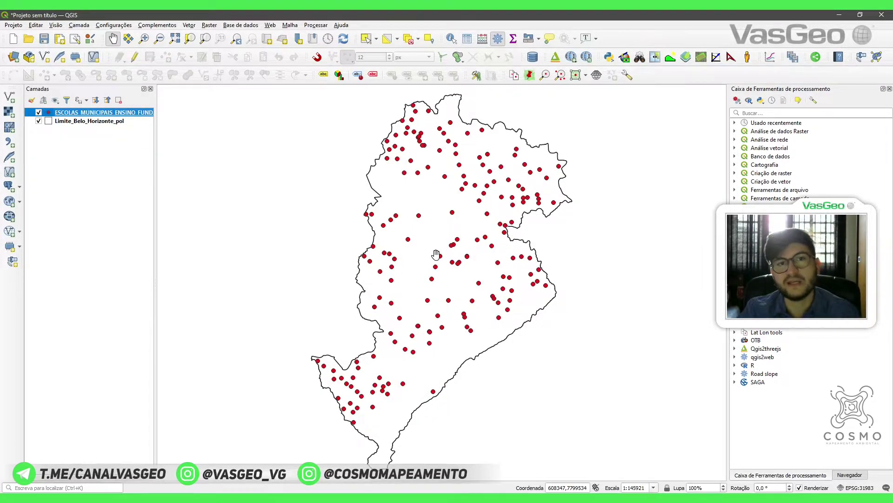
# Step: Find the Mapa de calor (kernel density) algorithm under Interpolar and open it with ESCOLAS_MUNICIPAIS_ENSINO_FUNDAMENTAL_UTM23 as the point layer
pyautogui.click(318, 26)
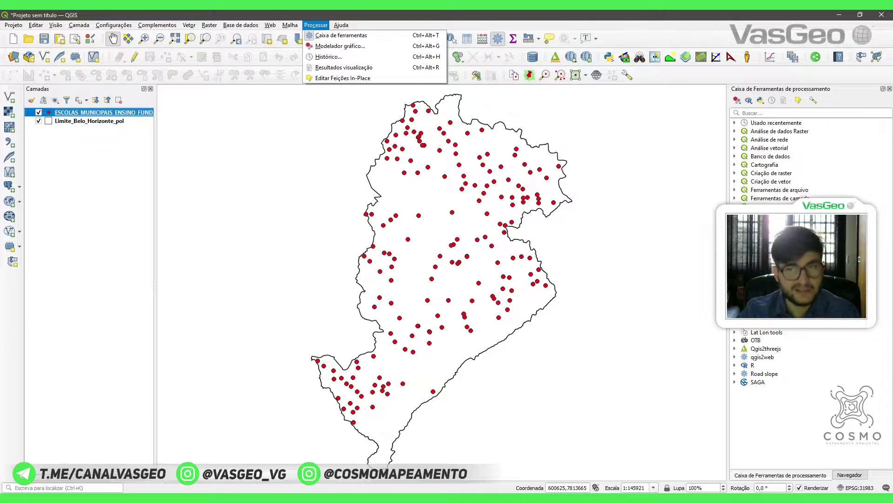
pyautogui.click(798, 111)
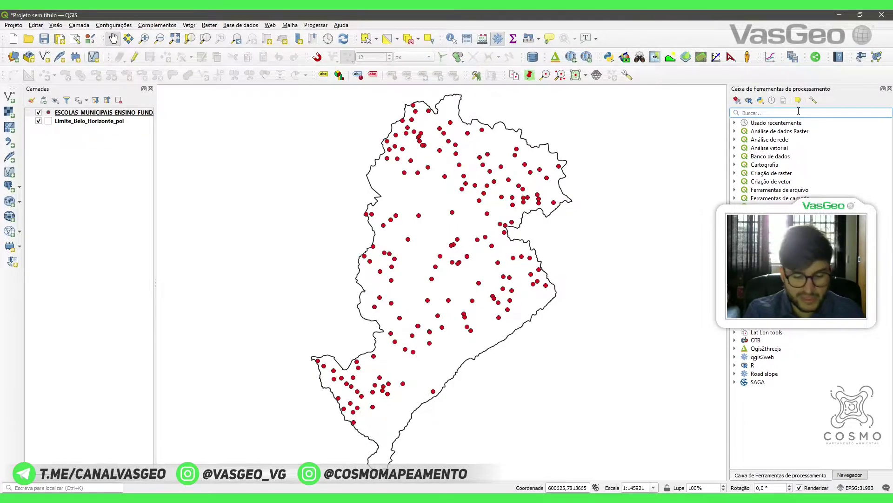
pyautogui.write('mapa')
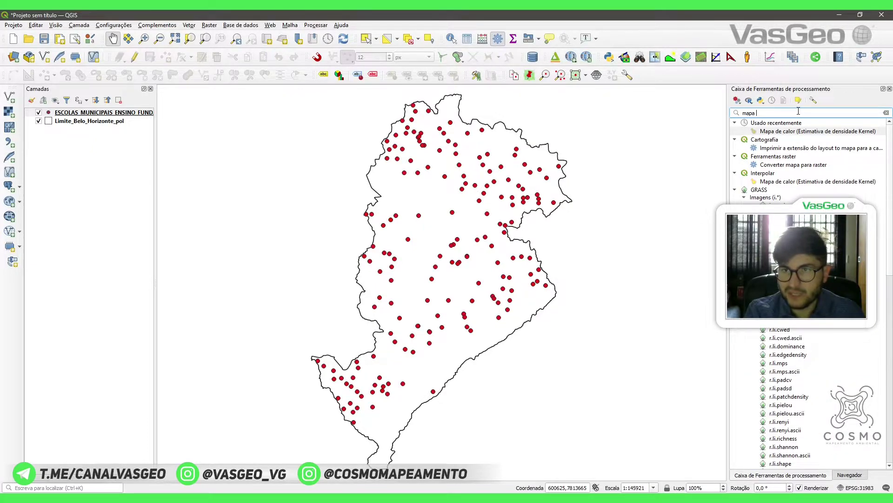
pyautogui.write(' de calor')
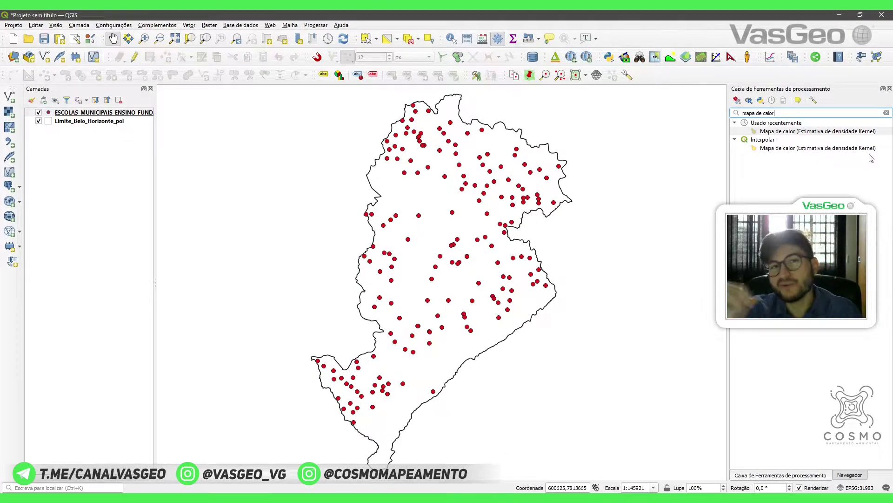
pyautogui.doubleClick(809, 149)
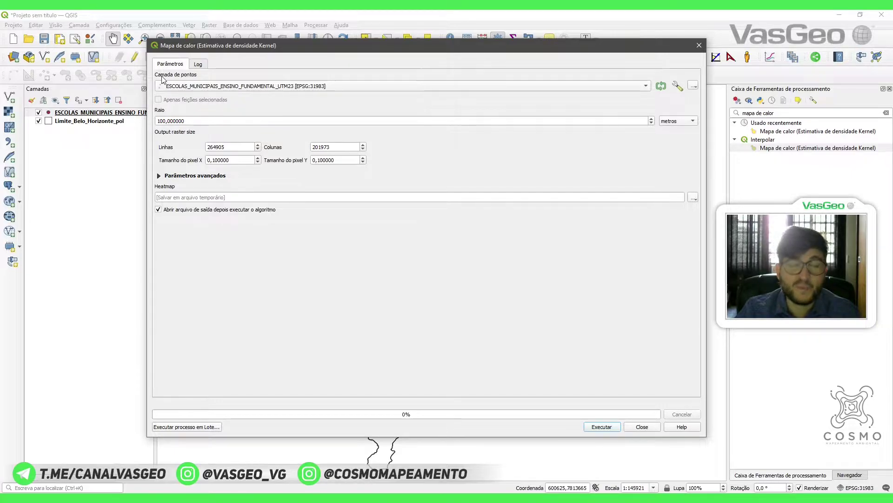
pyautogui.click(181, 91)
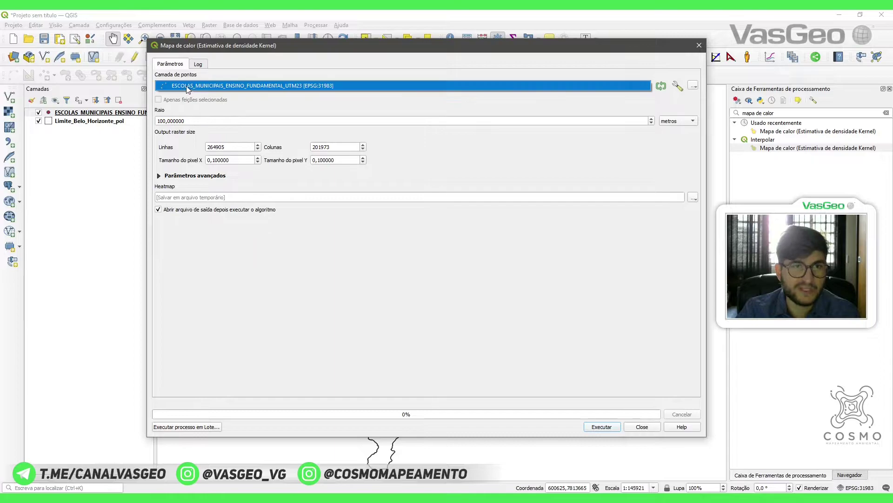
pyautogui.click(201, 86)
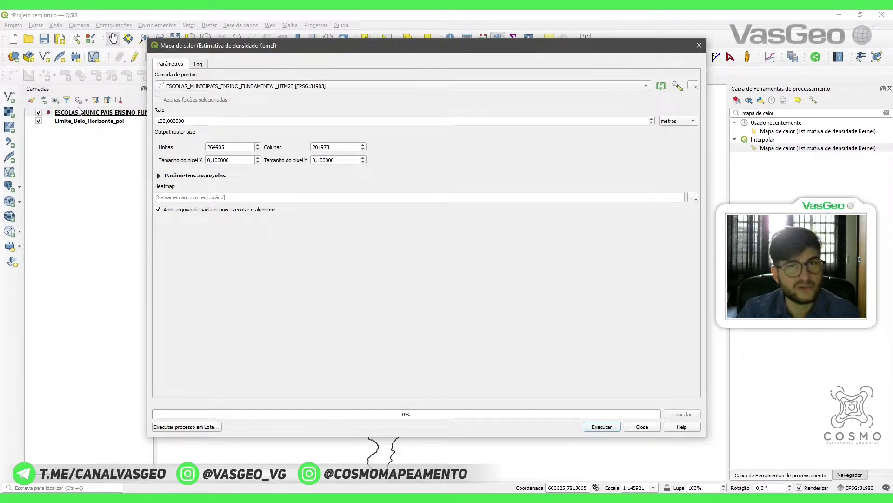
# Step: Set the heatmap's radius to 500 metres and its output pixel size to 100 in X and Y
pyautogui.doubleClick(188, 120)
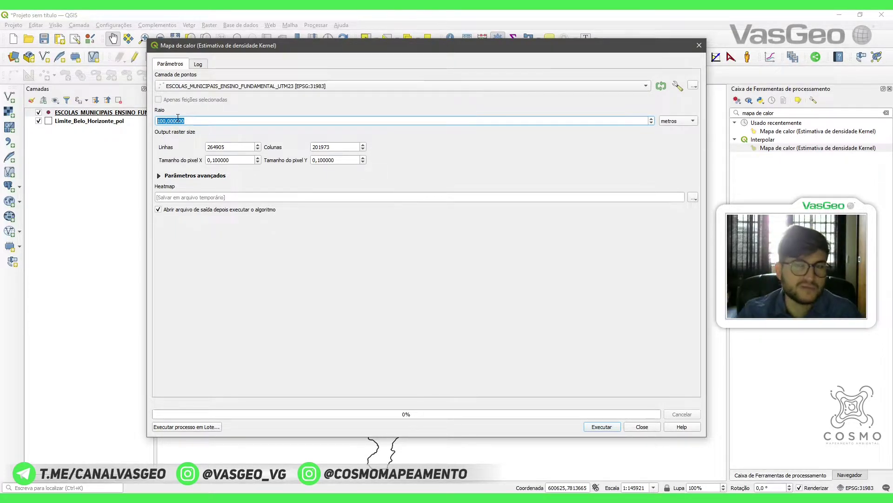
pyautogui.write('5')
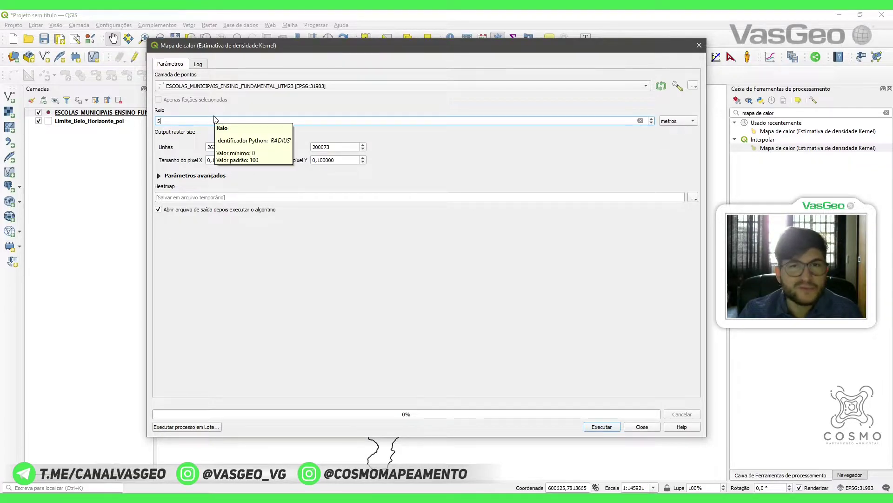
pyautogui.write('00')
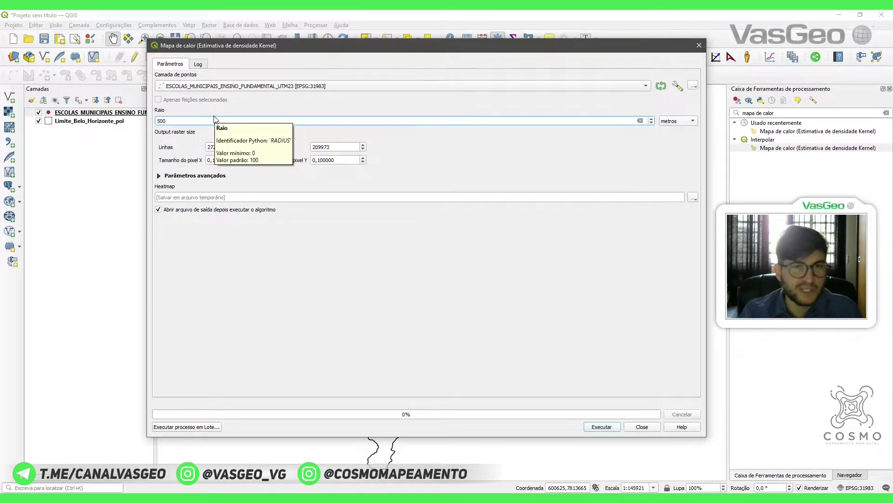
pyautogui.moveTo(169, 121); pyautogui.dragTo(46, 117)
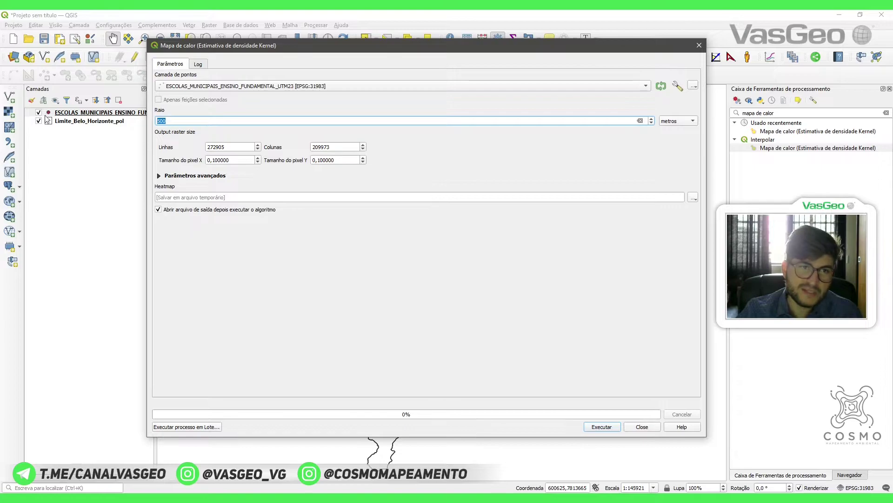
pyautogui.hotkey('shift', 'Tab')
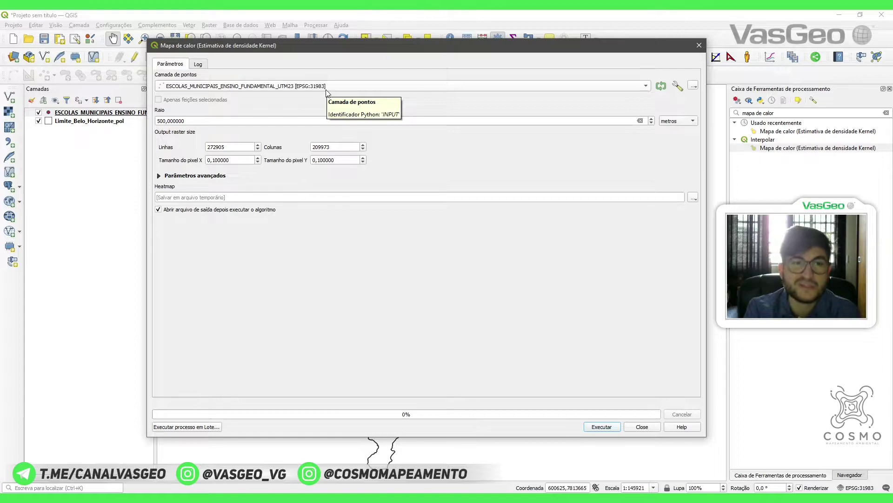
pyautogui.moveTo(185, 121); pyautogui.dragTo(134, 120)
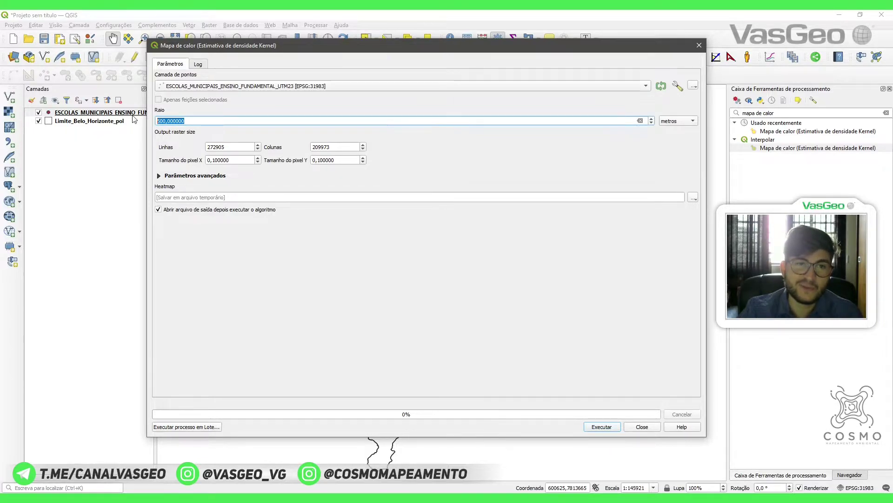
pyautogui.click(202, 108)
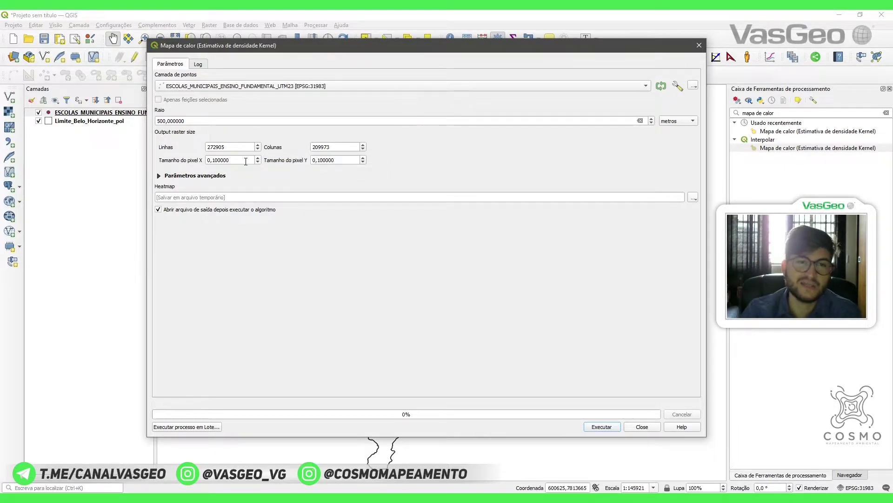
pyautogui.doubleClick(245, 160)
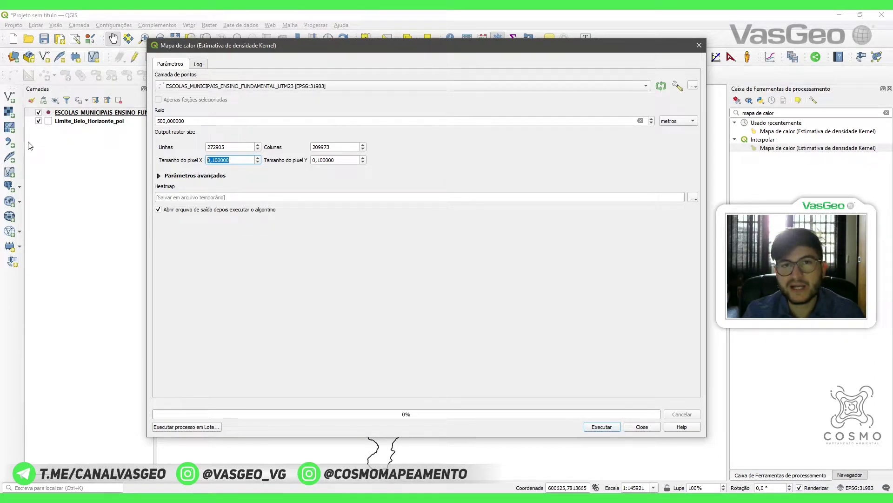
pyautogui.write('100')
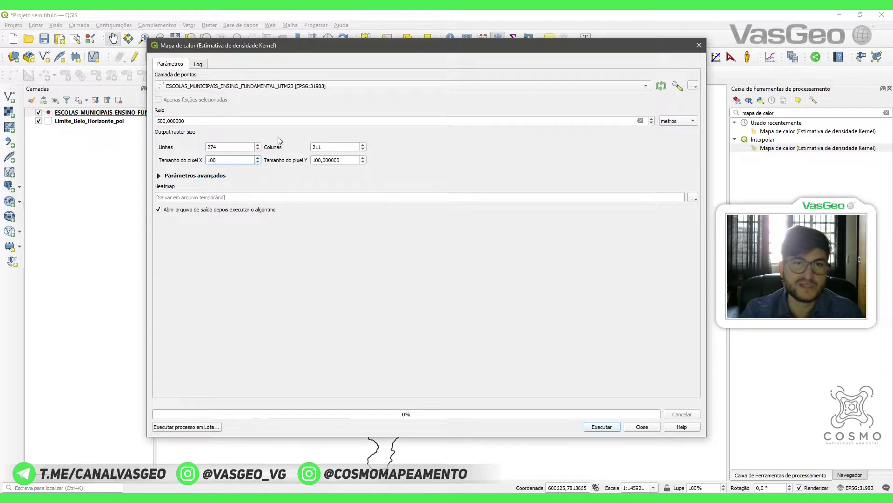
# Step: Examine the advanced heatmap parameters, including the fields available for the optional radius and weight
pyautogui.click(158, 176)
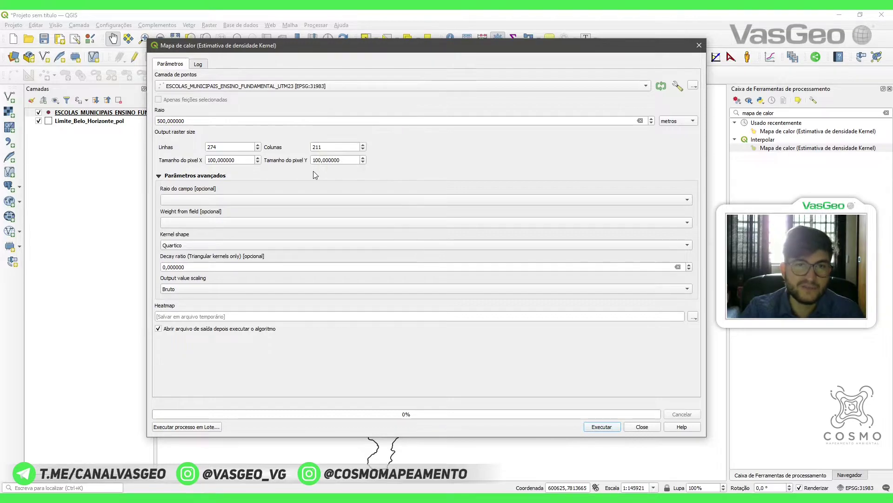
pyautogui.click(200, 200)
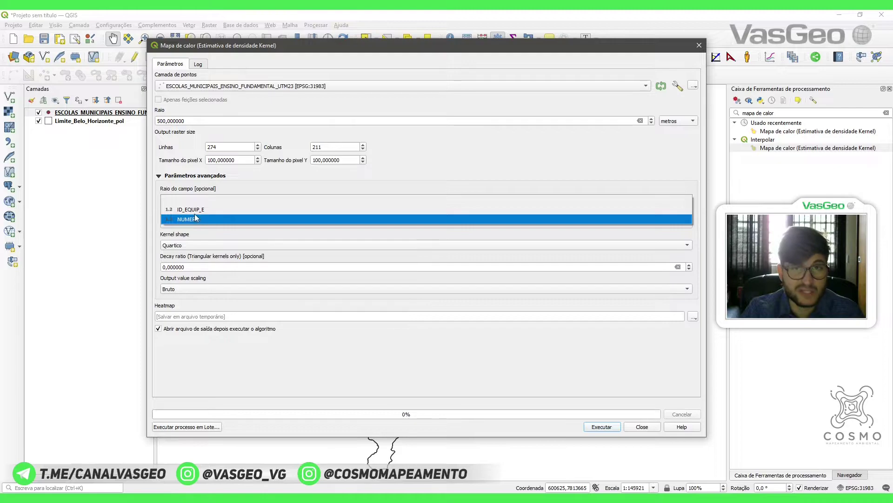
pyautogui.click(201, 187)
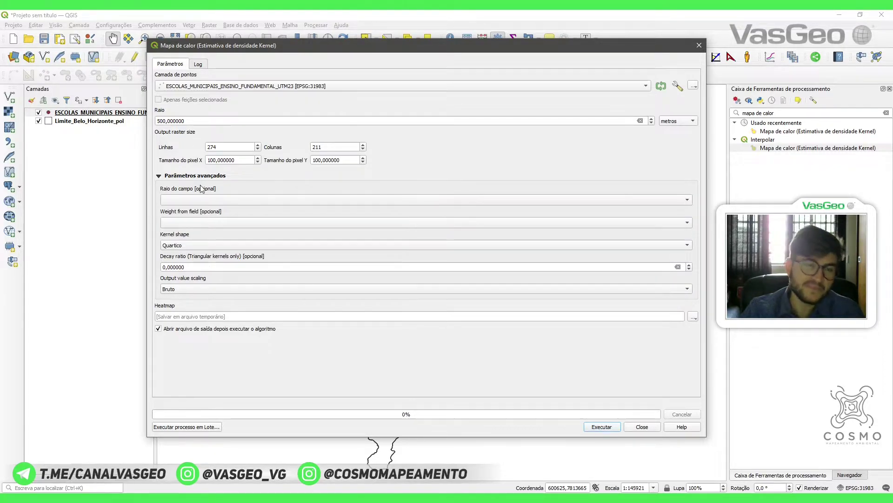
pyautogui.click(200, 224)
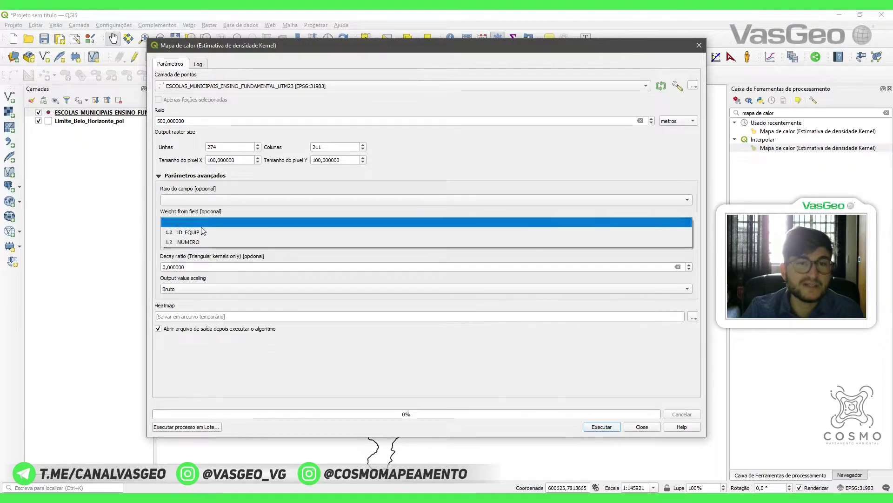
pyautogui.click(202, 216)
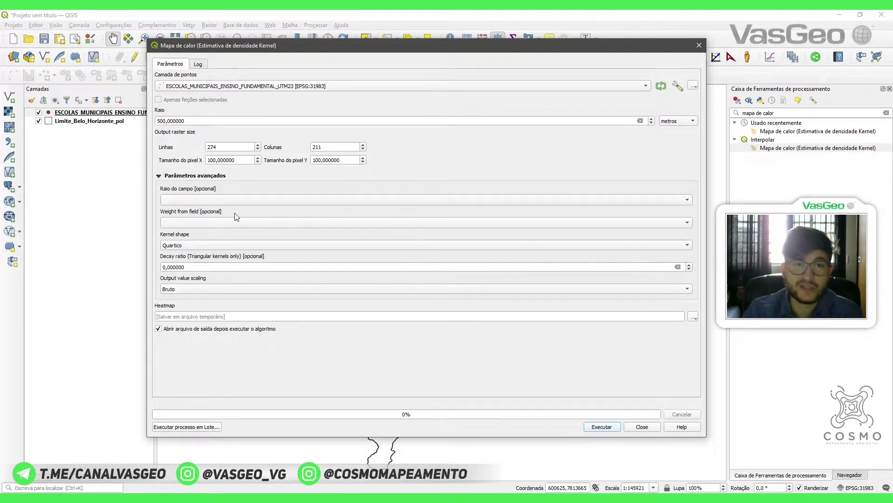
pyautogui.click(160, 177)
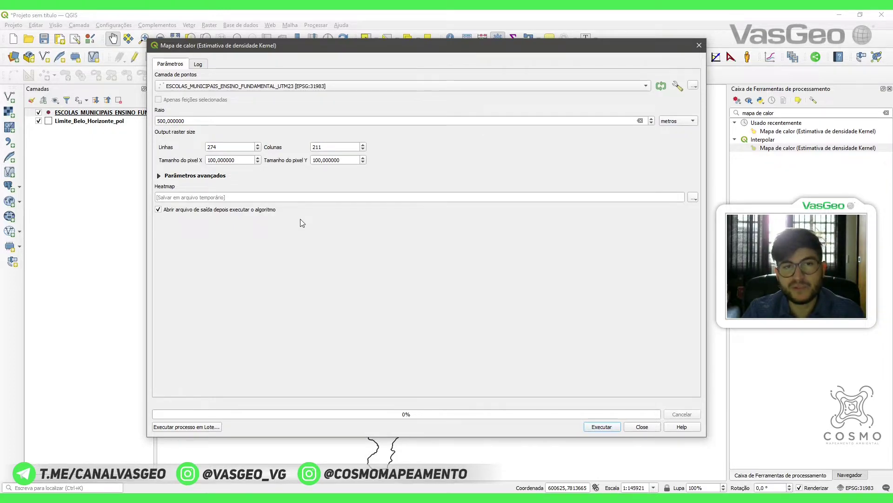
# Step: Run the heatmap algorithm with a temporary output and move the schools point layer above the Heatmap raster
pyautogui.click(613, 429)
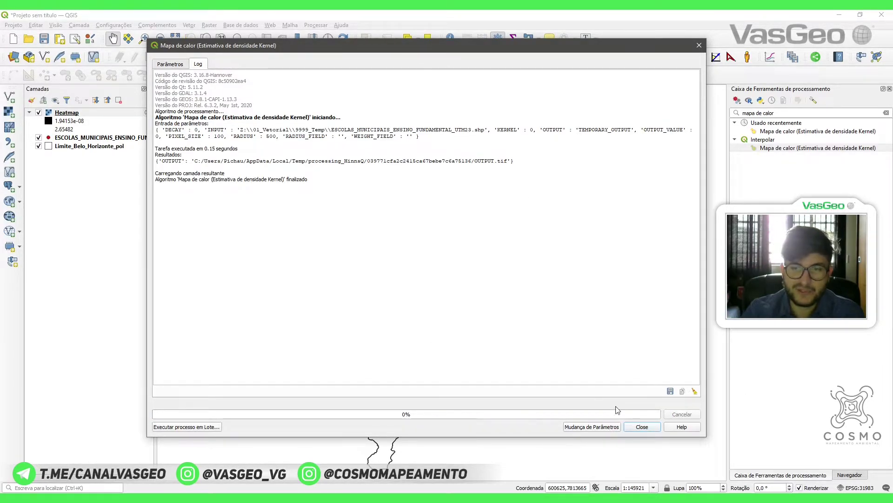
pyautogui.click(633, 429)
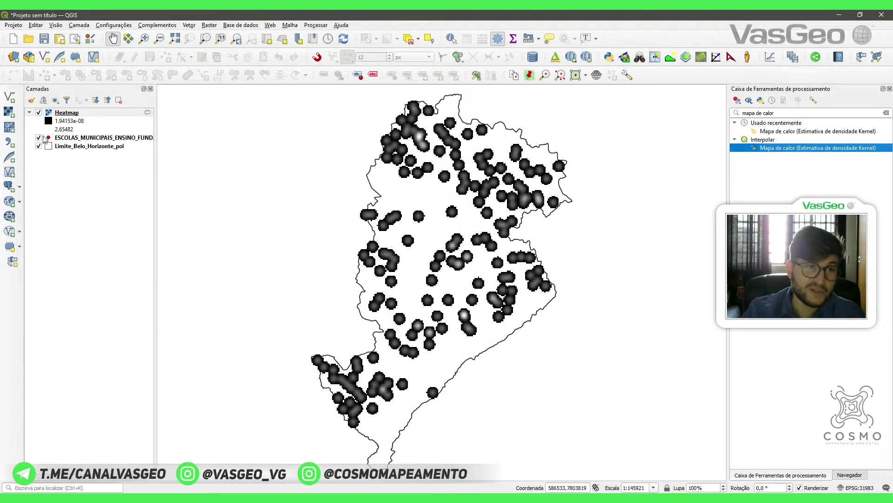
pyautogui.click(51, 137)
pyautogui.moveTo(50, 134); pyautogui.dragTo(52, 110)
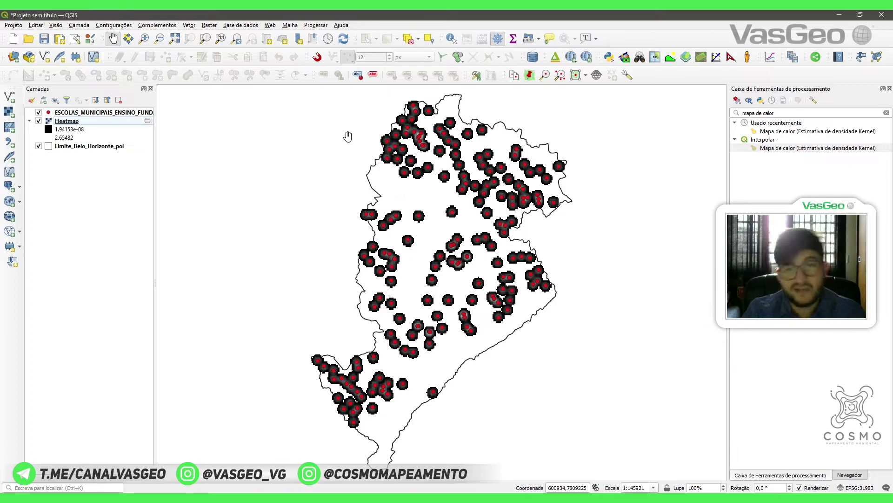
# Step: Examine the heatmap across the municipality, comparing the bright density areas with the clusters of school points
pyautogui.scroll(5, 418, 131)
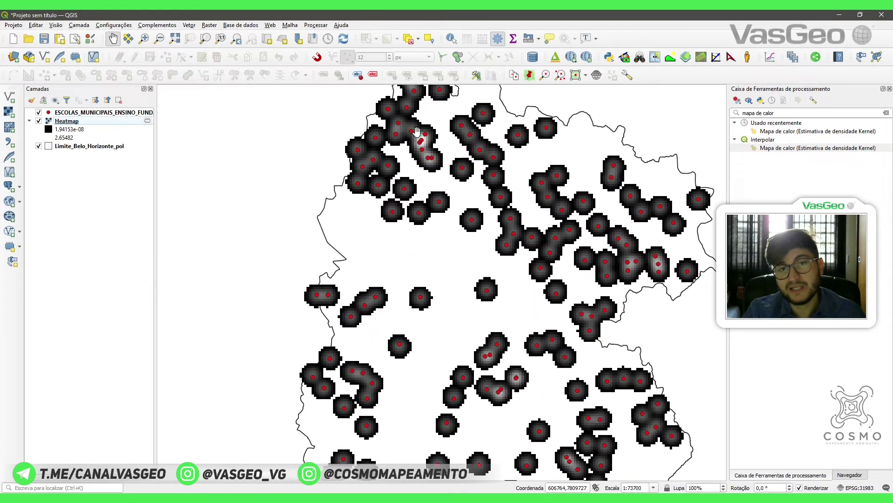
pyautogui.moveTo(419, 134); pyautogui.dragTo(377, 193)
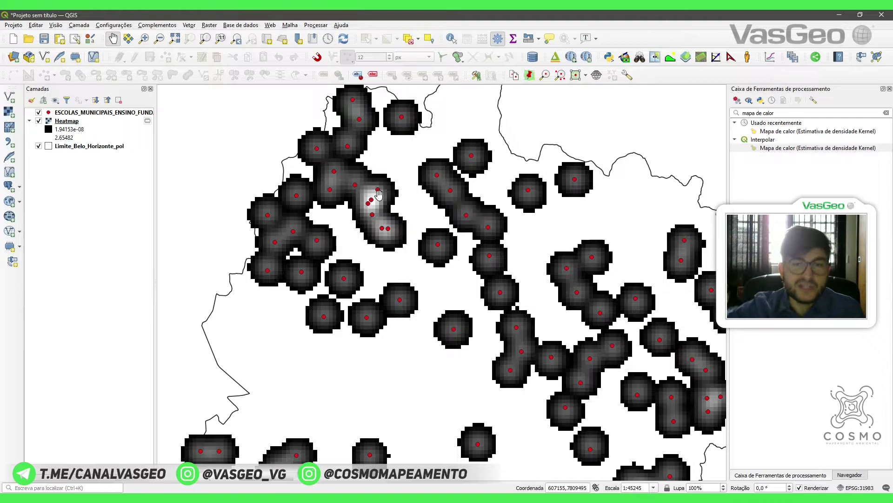
pyautogui.scroll(-3, 379, 195)
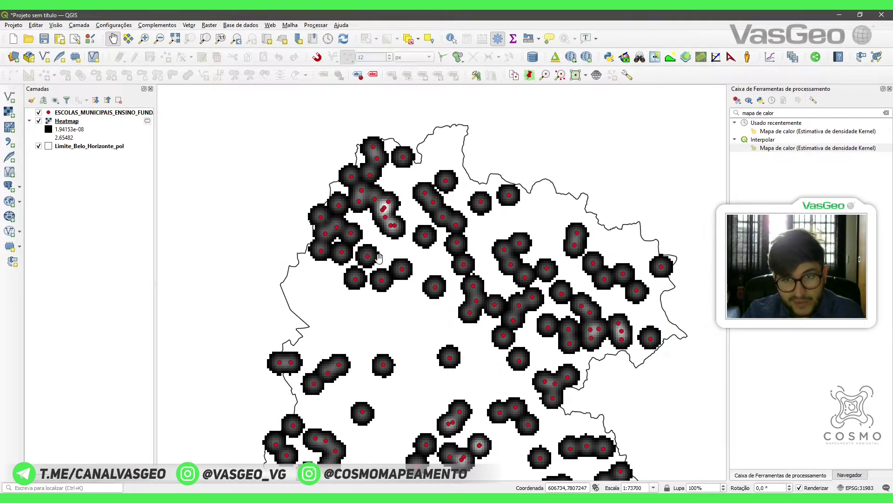
pyautogui.moveTo(379, 255); pyautogui.dragTo(344, 199)
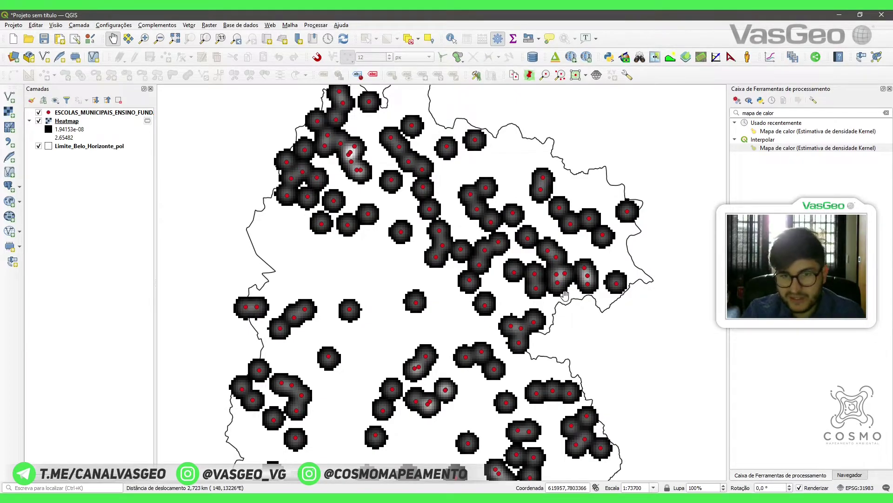
pyautogui.moveTo(561, 292); pyautogui.dragTo(546, 243)
pyautogui.moveTo(525, 315); pyautogui.dragTo(552, 199)
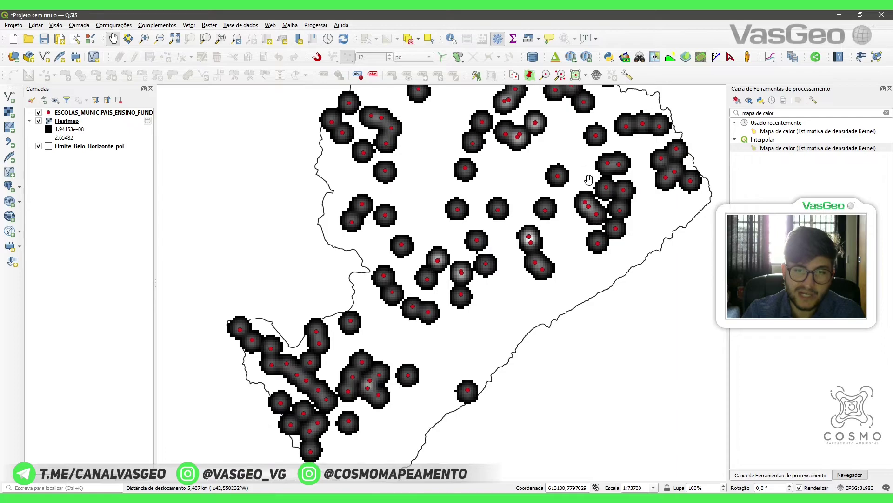
pyautogui.moveTo(577, 200); pyautogui.dragTo(511, 352)
pyautogui.moveTo(513, 172); pyautogui.dragTo(493, 318)
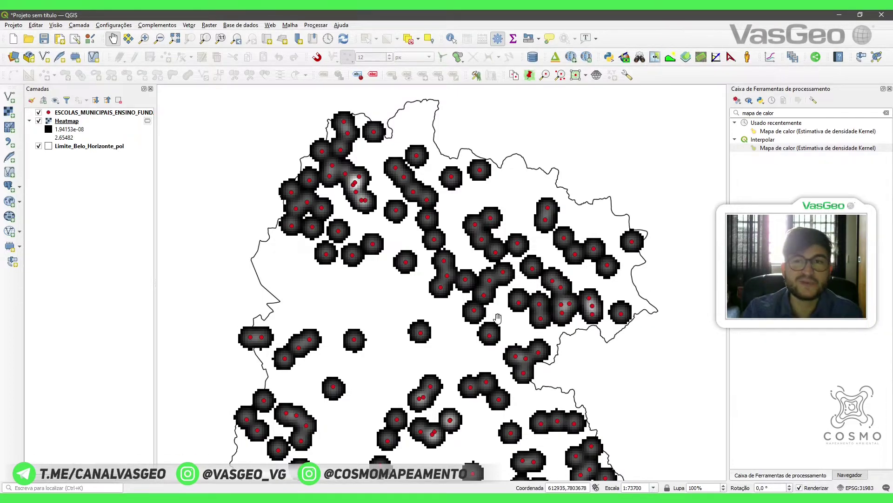
# Step: Start a new kernel density heatmap from the municipal elementary schools point layer with a radius of 5000 metres
pyautogui.doubleClick(790, 148)
pyautogui.click(196, 87)
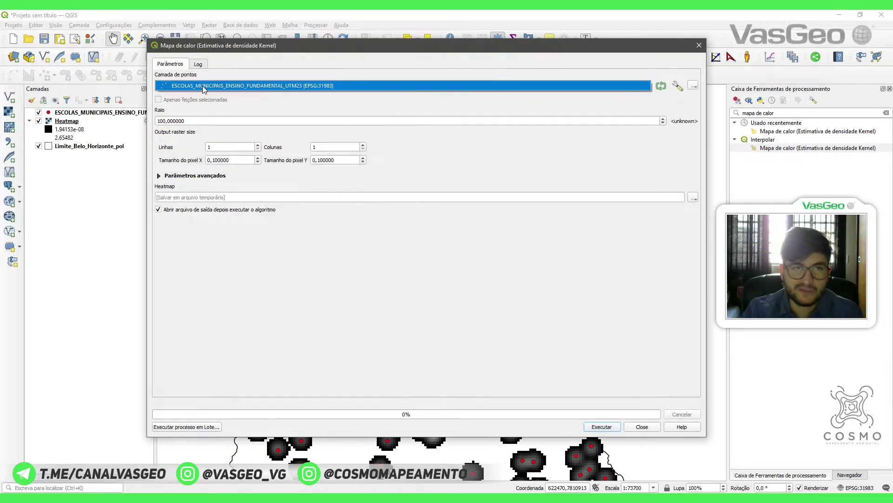
pyautogui.click(203, 89)
pyautogui.moveTo(200, 120); pyautogui.dragTo(116, 117)
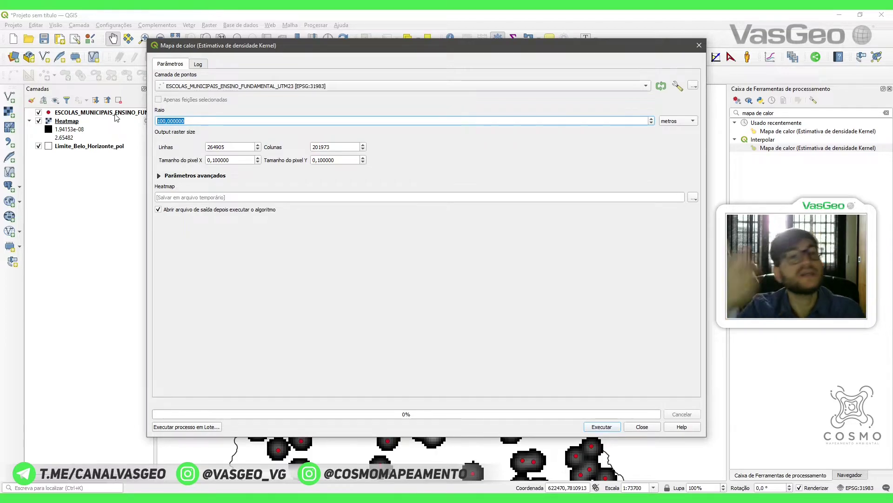
pyautogui.write('5')
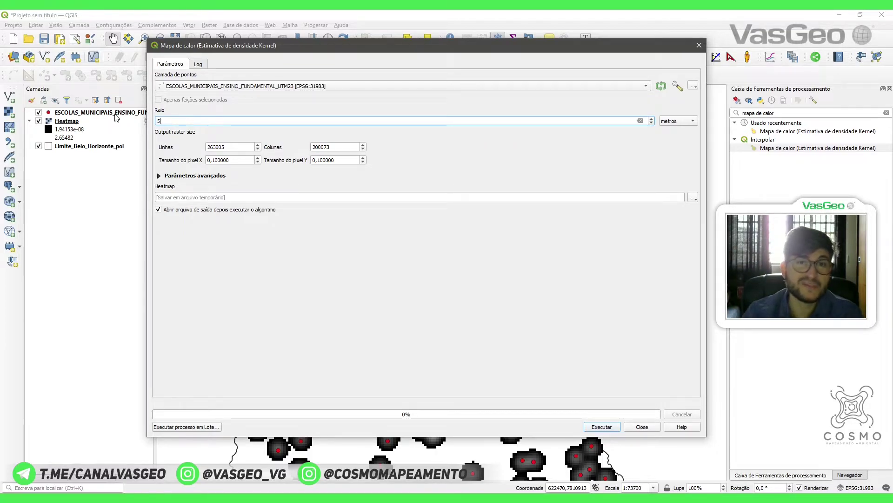
pyautogui.write('000')
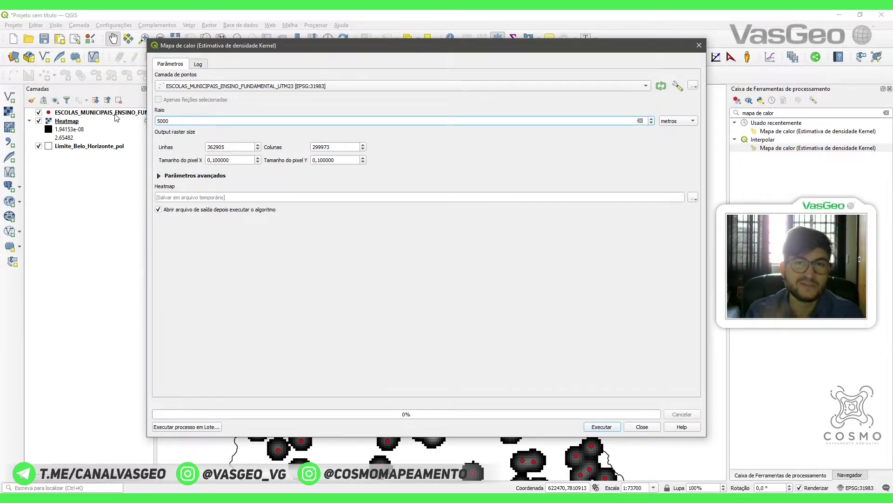
# Step: Set the output pixel size to 100 in X and Y and run the heatmap algorithm with a temporary output
pyautogui.doubleClick(239, 161)
pyautogui.write('100')
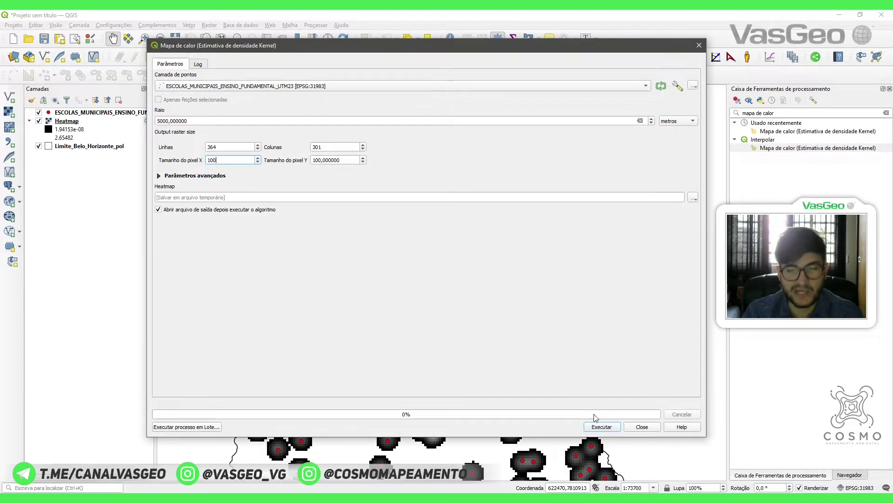
pyautogui.click(603, 427)
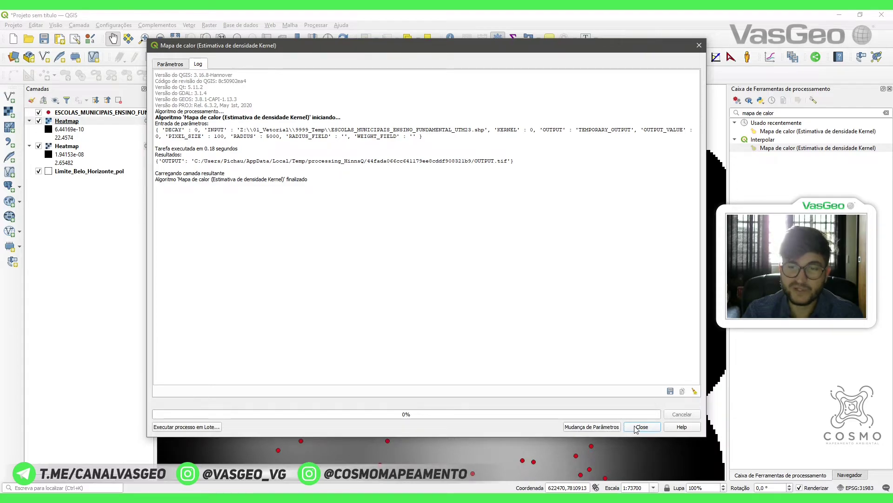
pyautogui.click(641, 427)
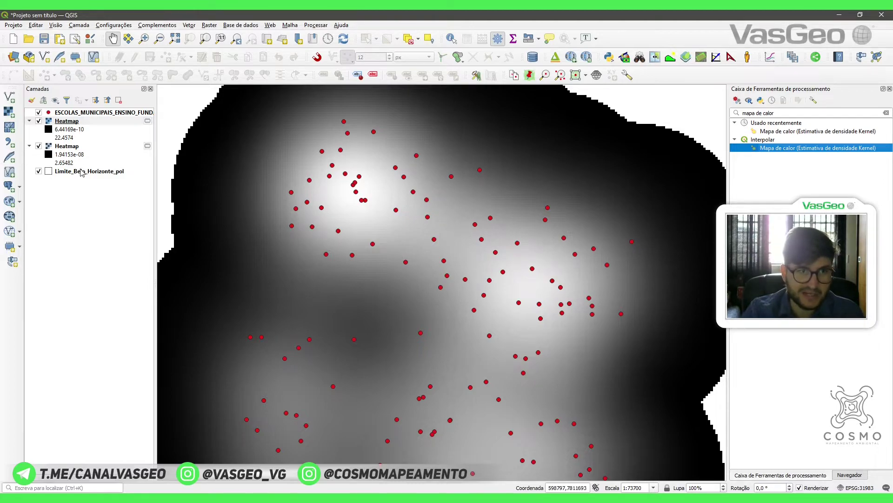
# Step: Move the Limite_Belo_Horizonte_pol layer above both heatmaps, zoom to its extent, and hide the older 500-metre heatmap
pyautogui.moveTo(79, 175)
pyautogui.mouseDown()
pyautogui.moveTo(100, 161)
pyautogui.moveTo(99, 148)
pyautogui.moveTo(70, 136)
pyautogui.moveTo(69, 150)
pyautogui.mouseUp()
pyautogui.click(39, 120)
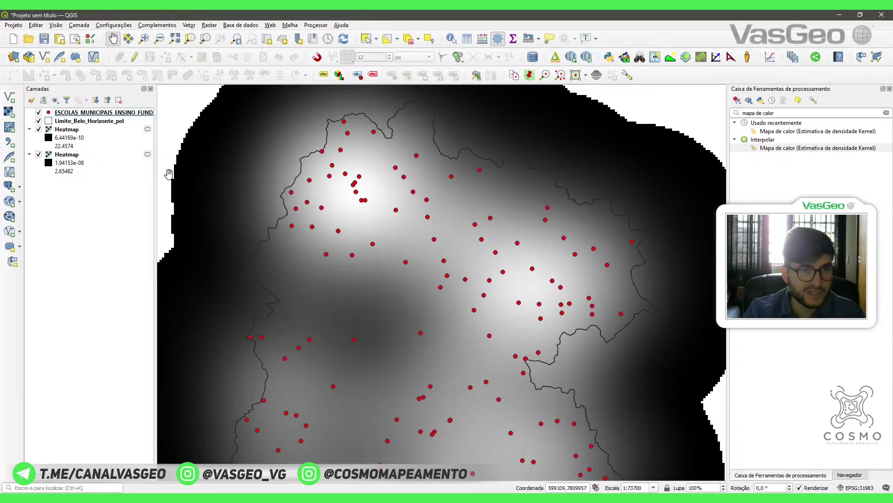
pyautogui.moveTo(372, 280); pyautogui.dragTo(375, 200)
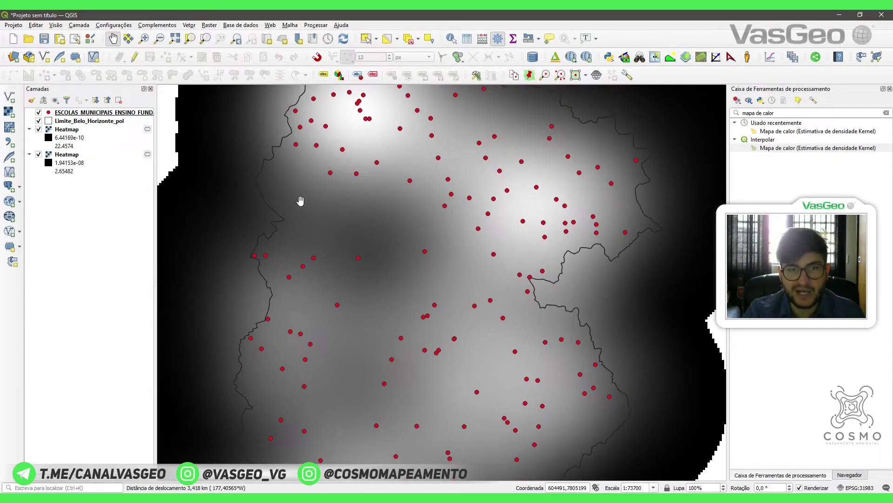
pyautogui.rightClick(79, 122)
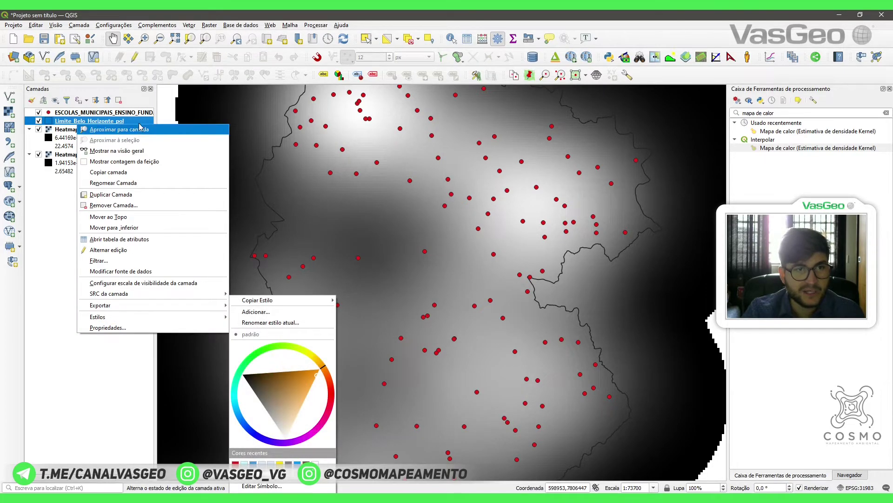
pyautogui.click(141, 129)
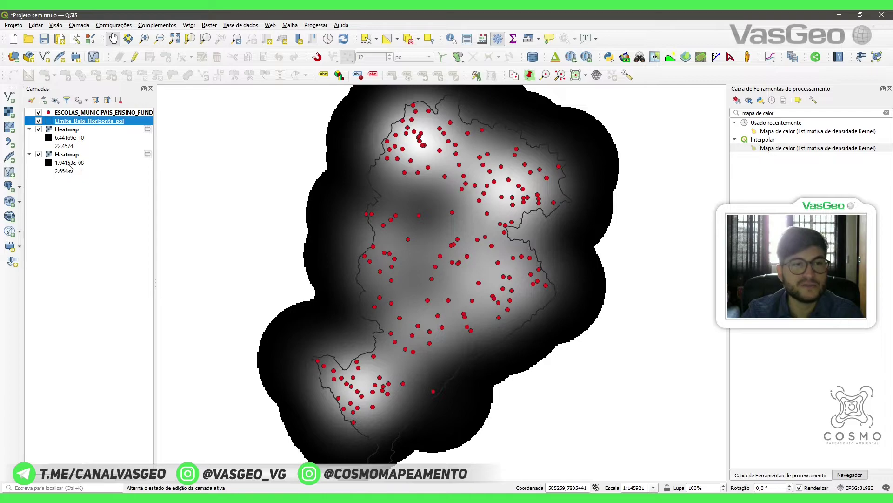
pyautogui.click(38, 154)
# Step: Set the render type of the 5000-metre heatmap's symbology to singleband pseudocolor (Banda simples falsa-cor)
pyautogui.click(69, 130)
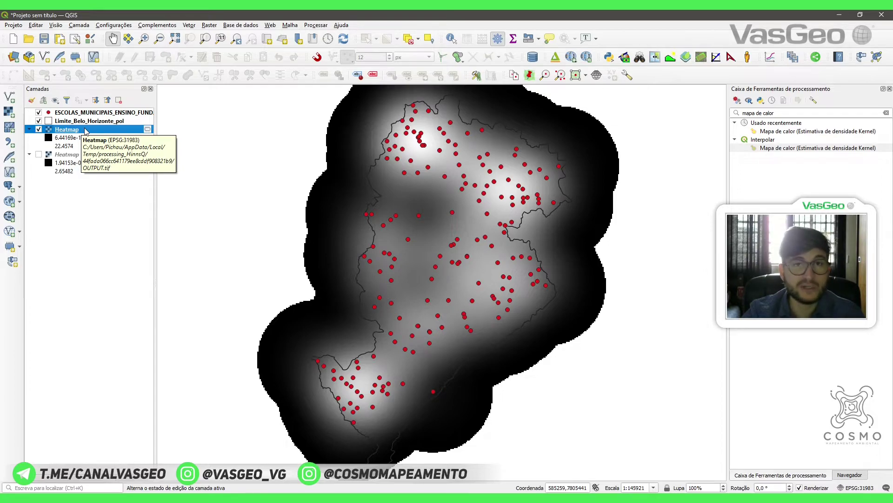
pyautogui.rightClick(85, 131)
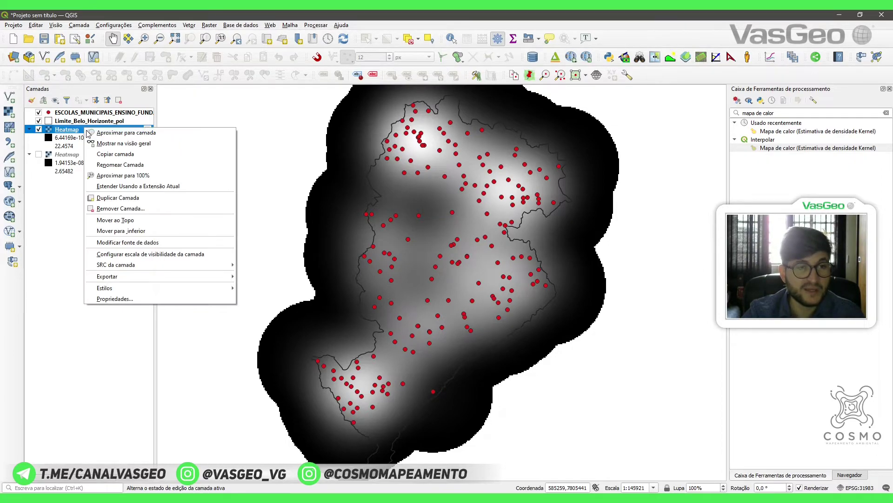
pyautogui.click(156, 300)
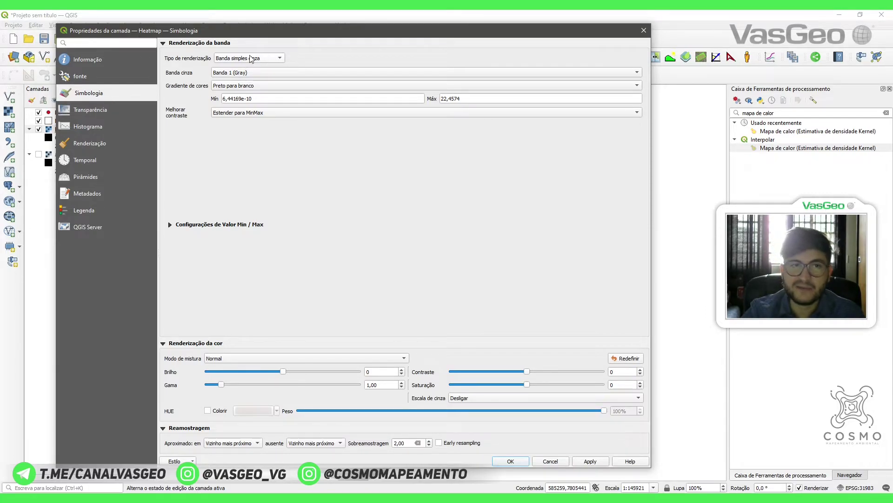
pyautogui.click(266, 58)
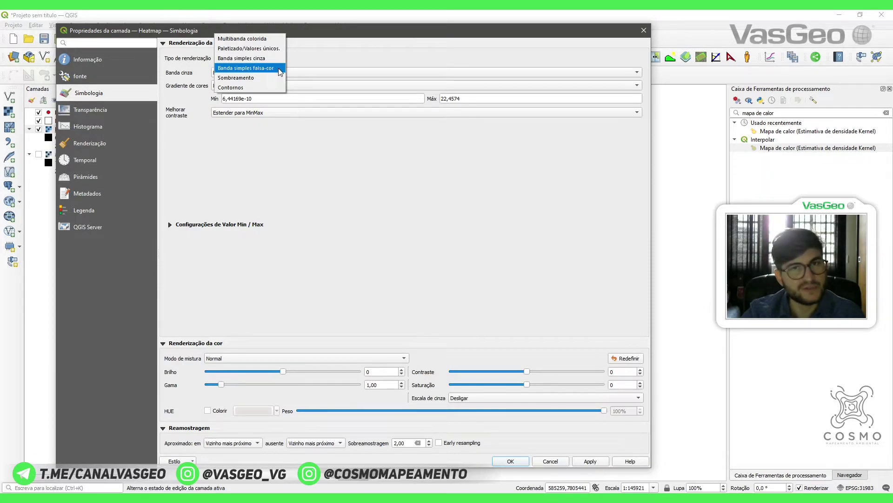
pyautogui.click(279, 68)
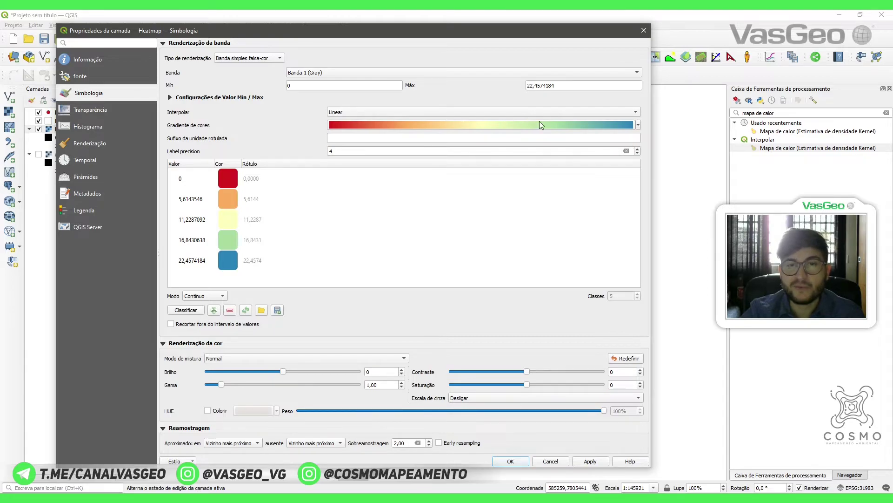
# Step: Invert the Spectral colour ramp so low densities are blue and high densities red, and apply it to the heatmap
pyautogui.click(639, 125)
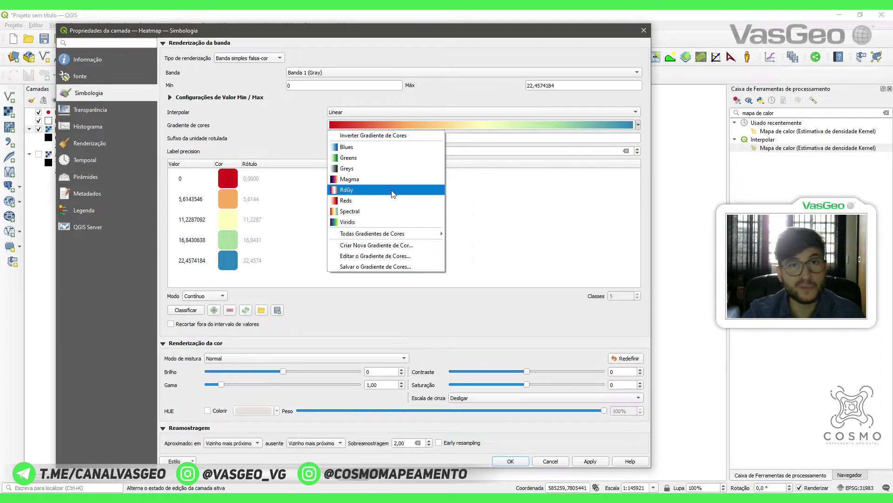
pyautogui.click(303, 133)
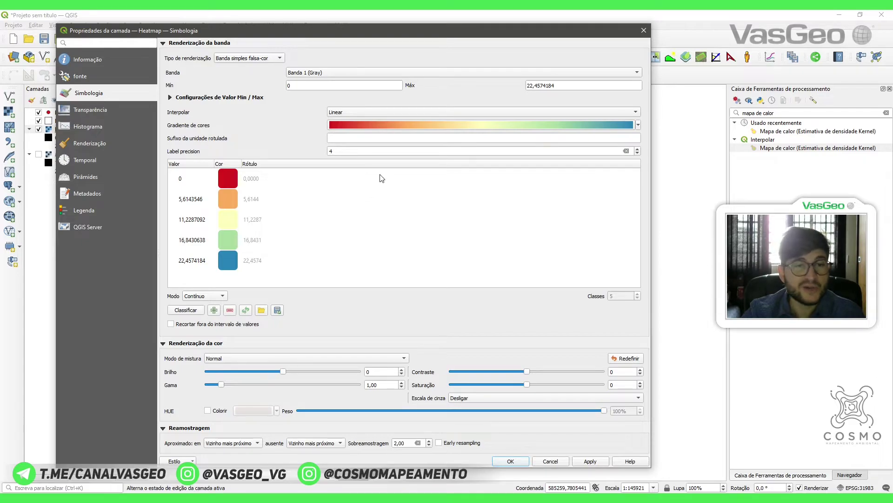
pyautogui.click(405, 125)
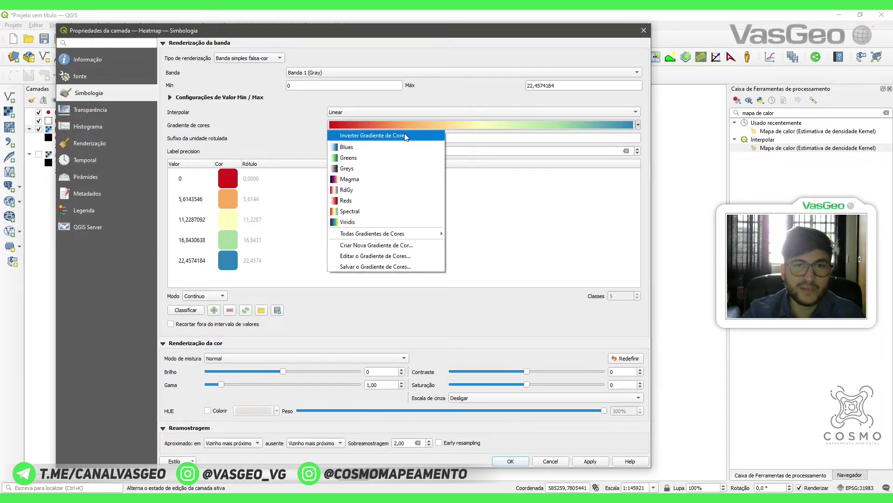
pyautogui.click(404, 135)
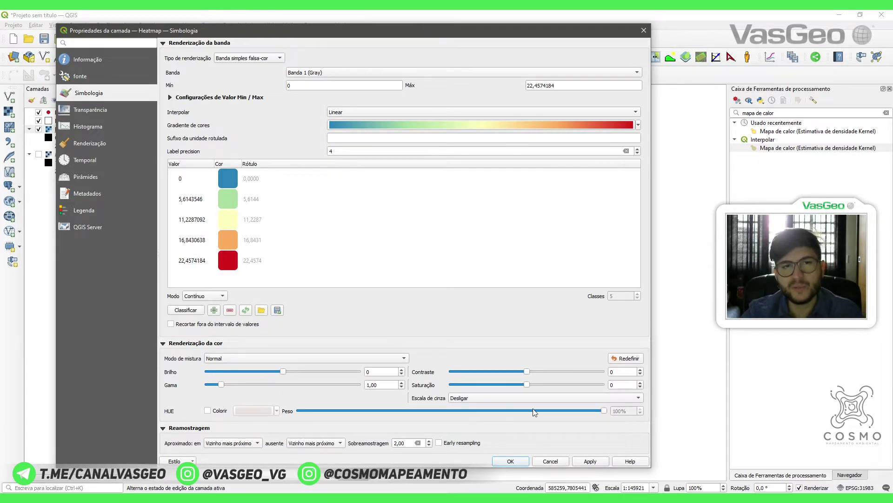
pyautogui.click(591, 461)
pyautogui.click(523, 461)
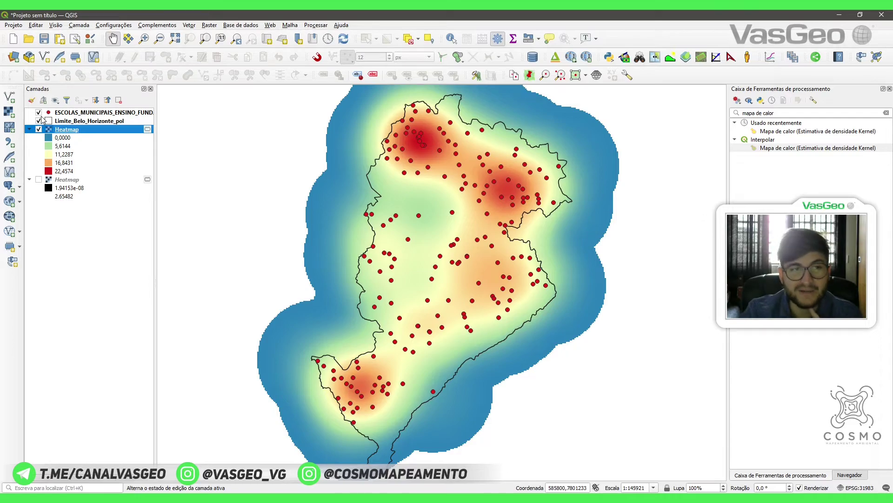
# Step: Compare the coloured heatmap's density areas with the school locations by toggling the visibility of the schools point layer
pyautogui.click(39, 113)
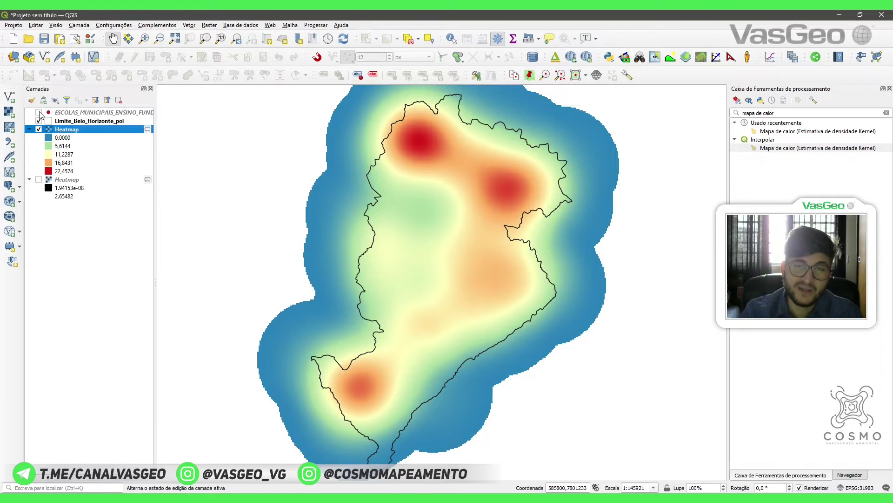
pyautogui.click(39, 112)
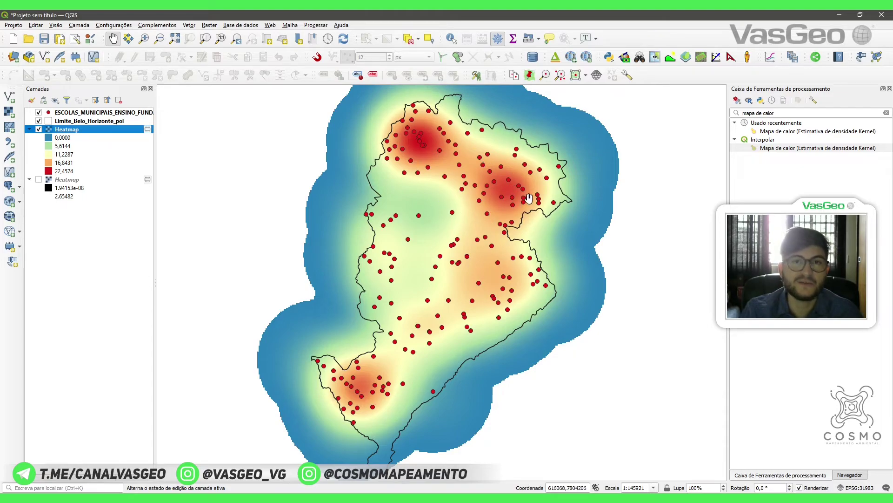
pyautogui.click(38, 112)
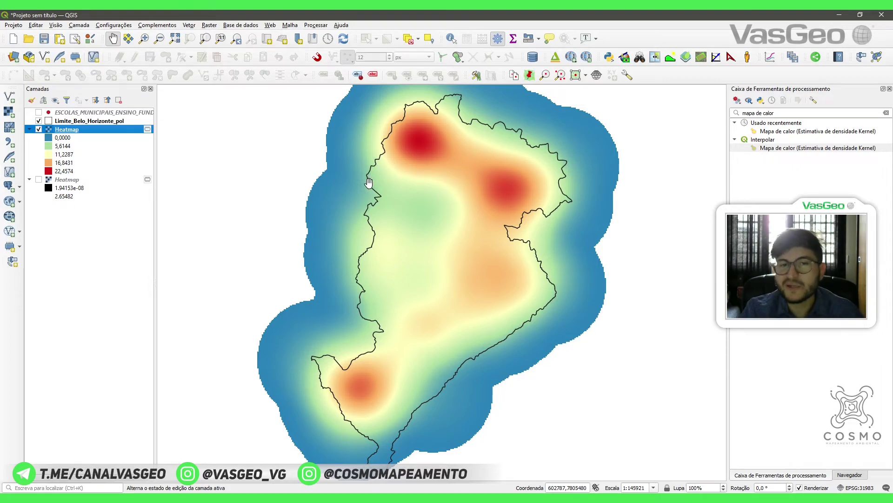
pyautogui.click(39, 113)
pyautogui.click(39, 113)
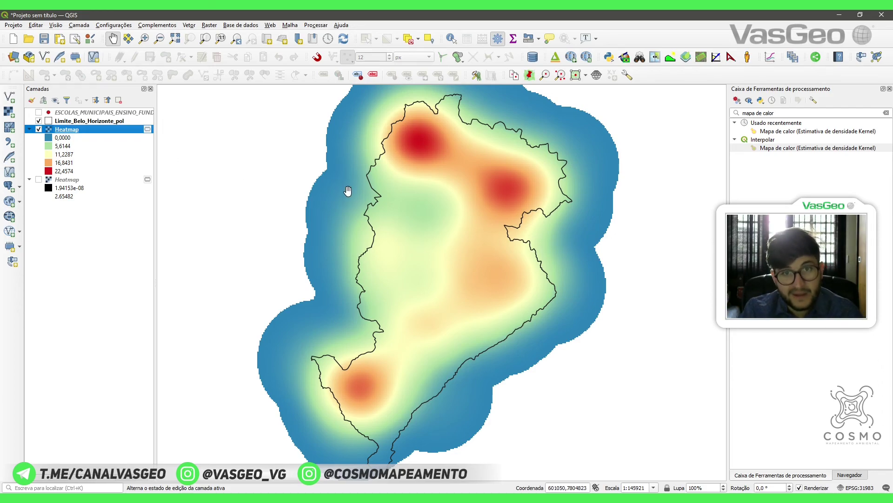
pyautogui.click(38, 113)
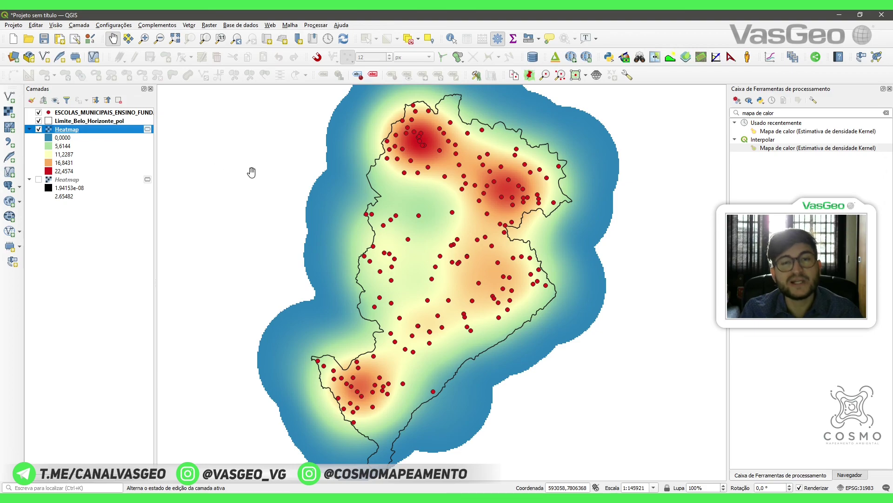